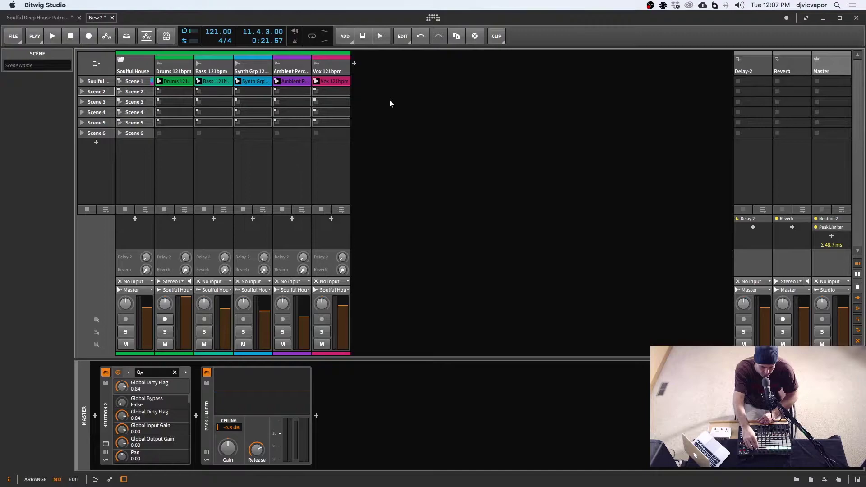
# - Play back the project briefly and duplicate the Soulful House group's Scene 1 clips into a new row directly below
pyautogui.press('space')
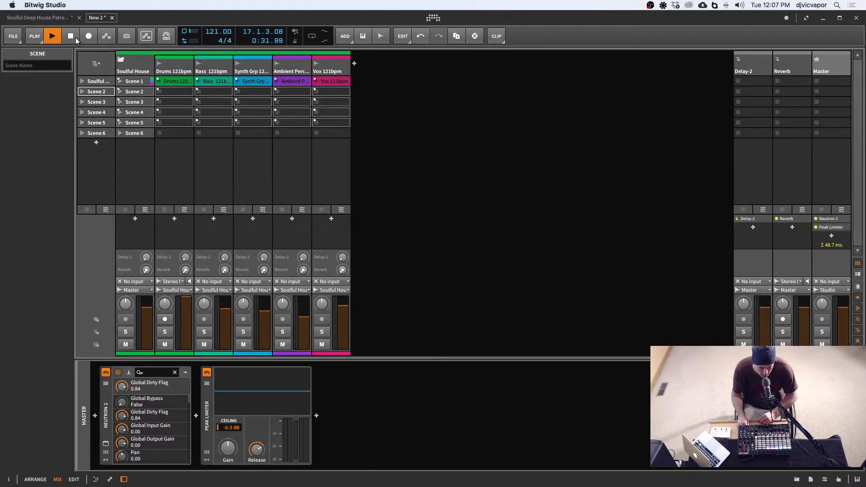
pyautogui.press('space')
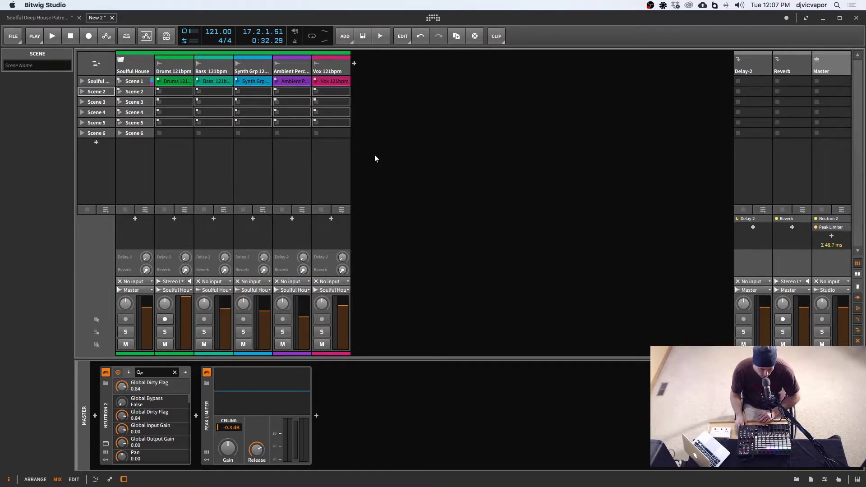
pyautogui.click(132, 82)
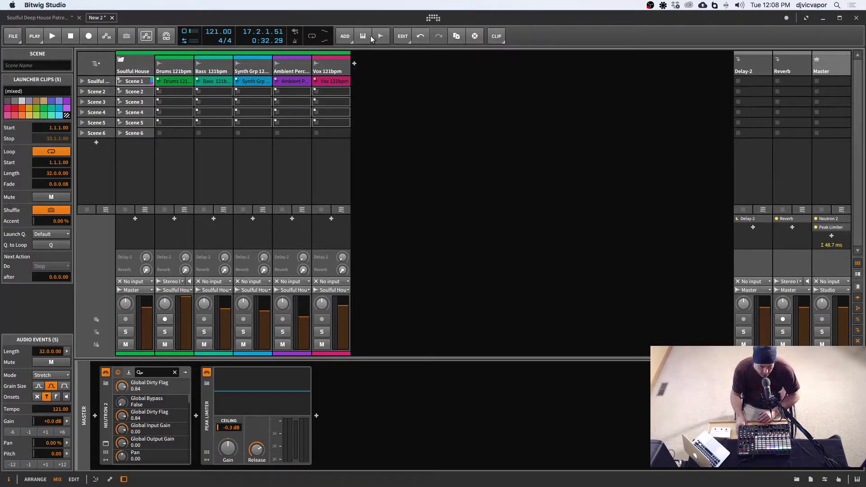
pyautogui.click(351, 40)
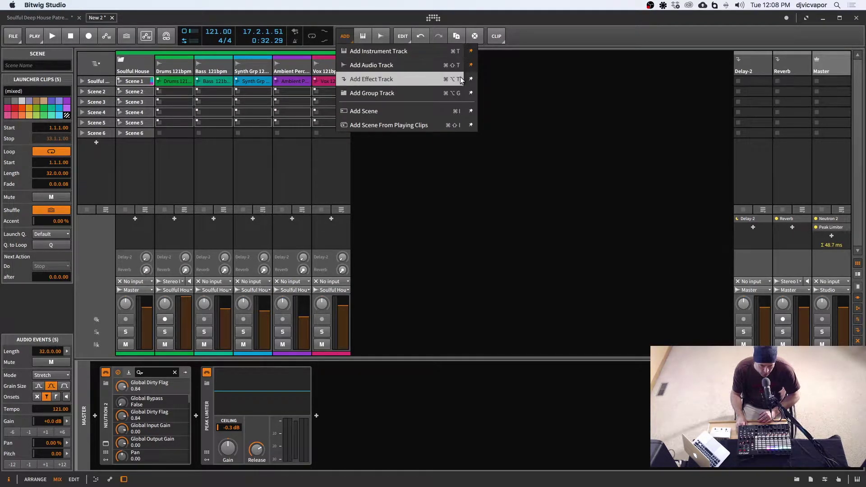
pyautogui.click(493, 92)
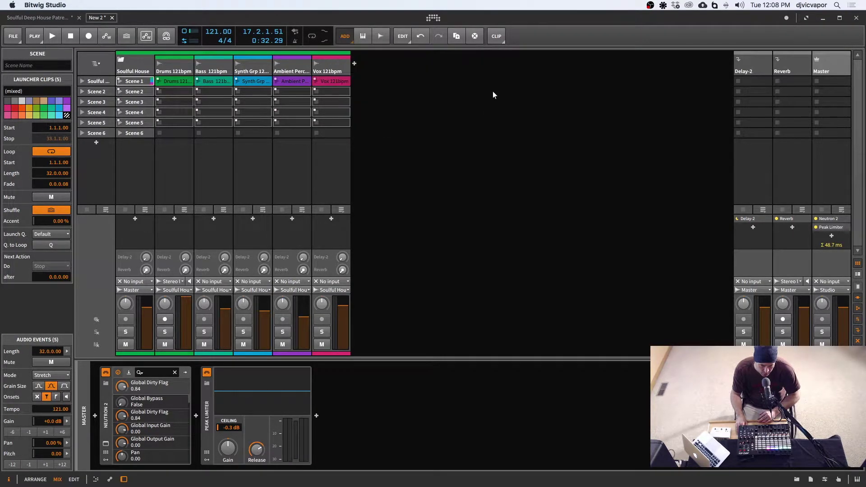
pyautogui.click(457, 36)
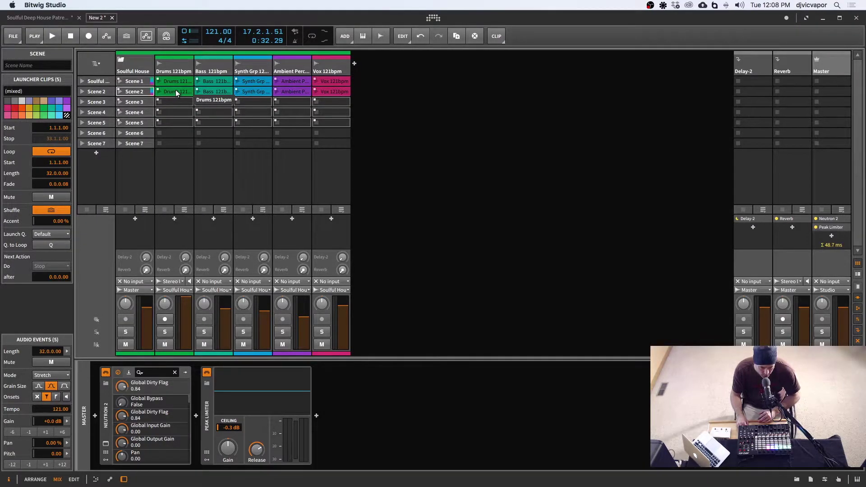
# - Rename Scene 2 as Main Drop and stop playback
pyautogui.click(99, 93)
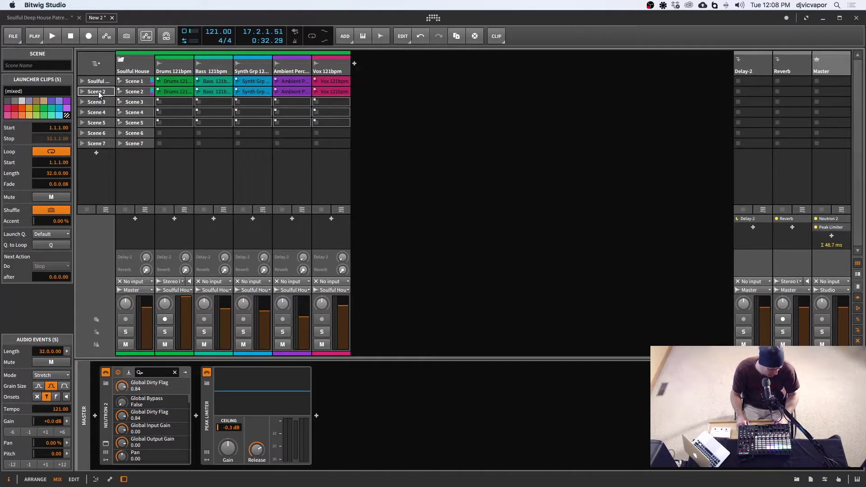
pyautogui.doubleClick(99, 93)
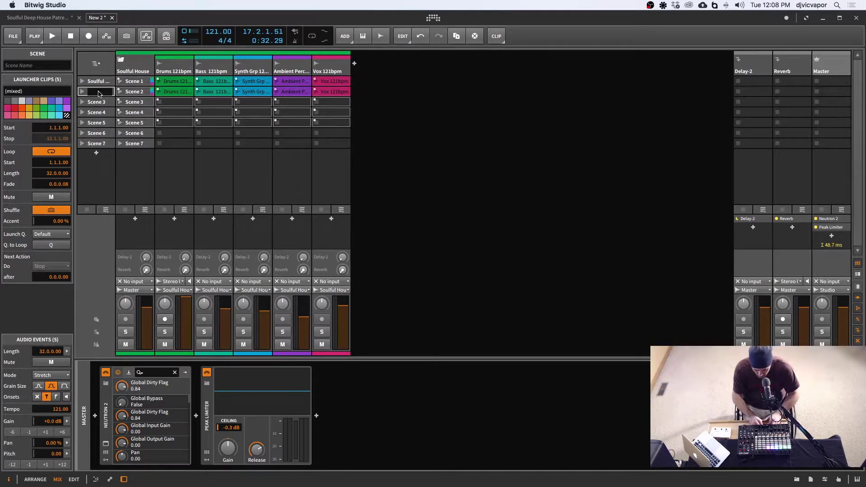
pyautogui.write('F')
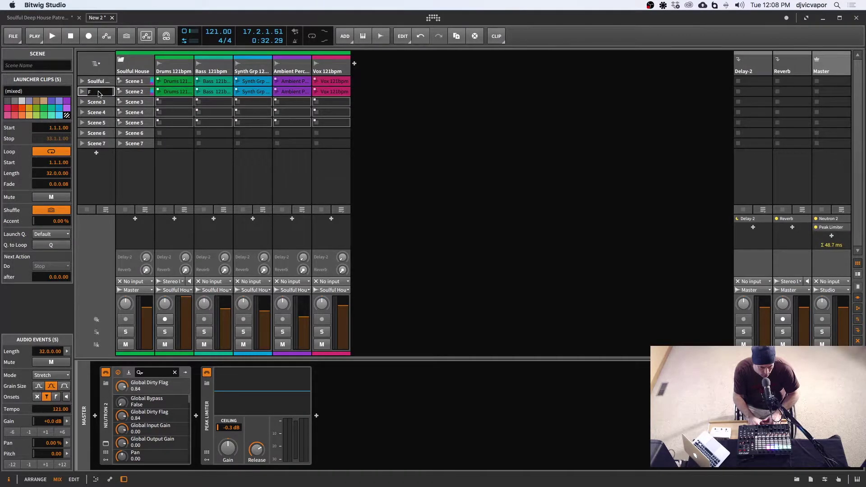
pyautogui.write('ulMain Drop')
pyautogui.press('Return')
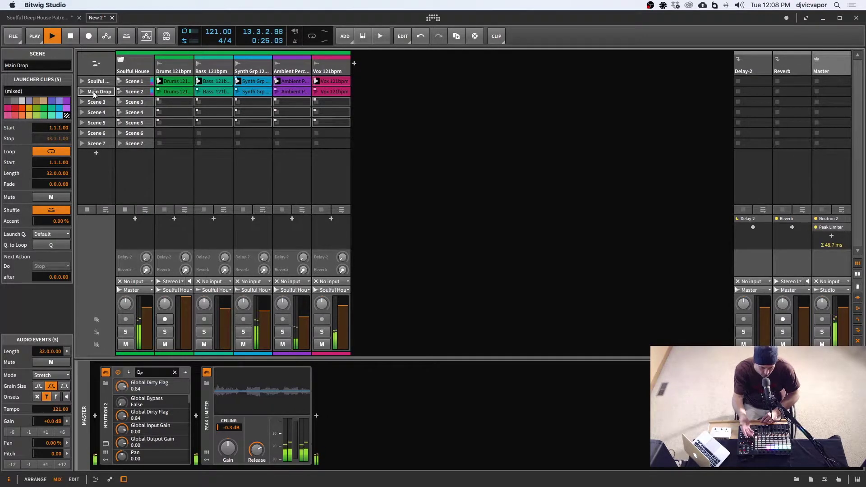
pyautogui.click(74, 38)
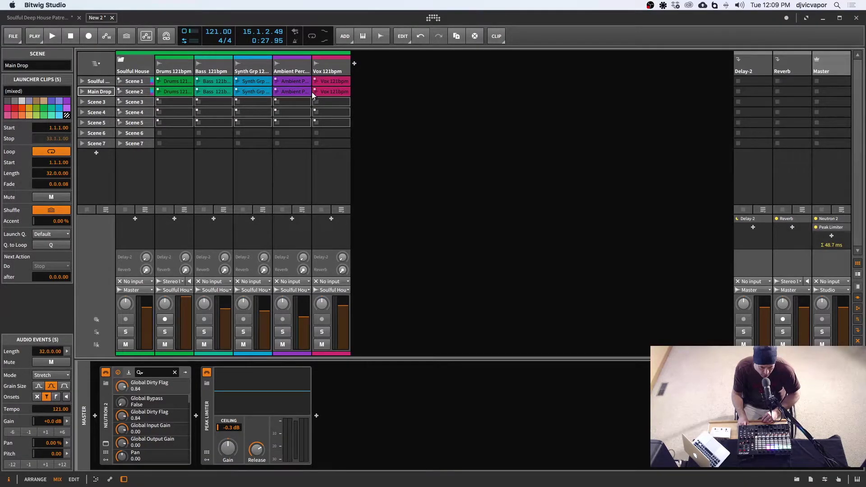
# - Cut the five clips, Drums through Vox, from the Main Drop scene in the launcher
pyautogui.click(184, 92)
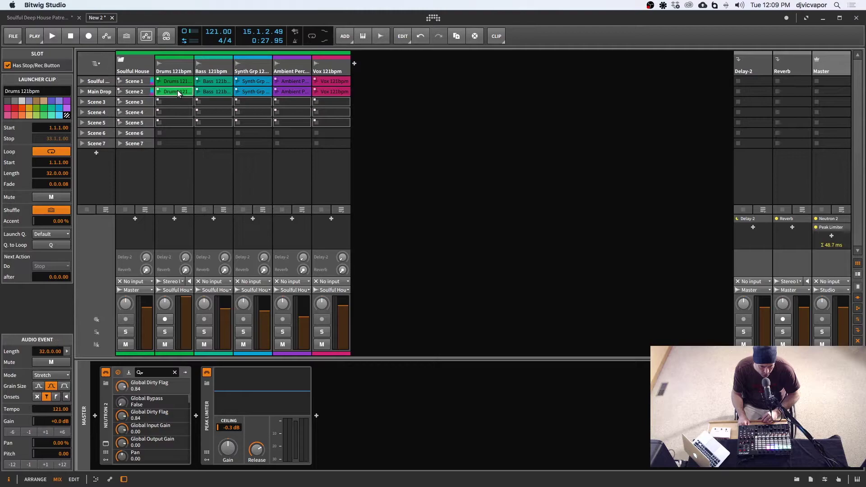
pyautogui.keyDown('shift'); pyautogui.click(330, 91); pyautogui.keyUp('shift')
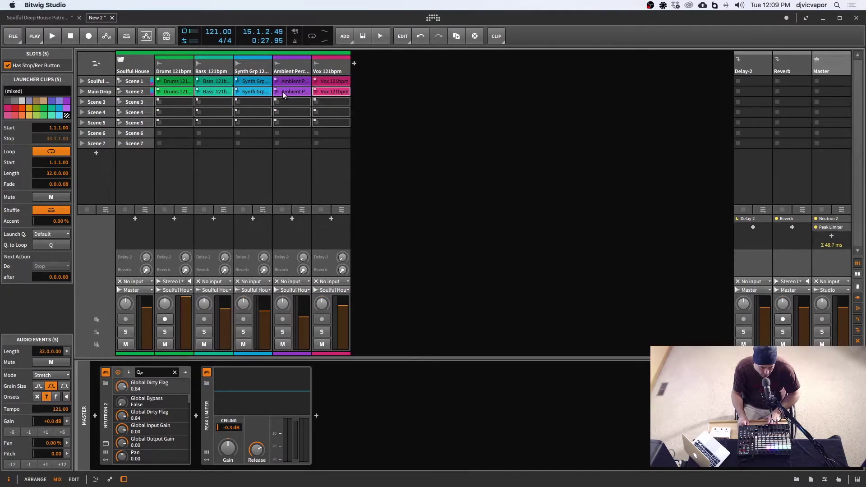
pyautogui.rightClick(339, 93)
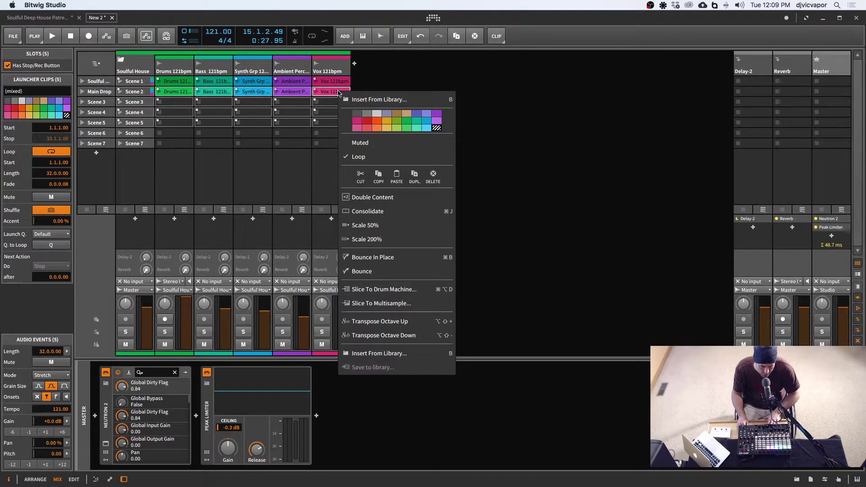
pyautogui.click(361, 177)
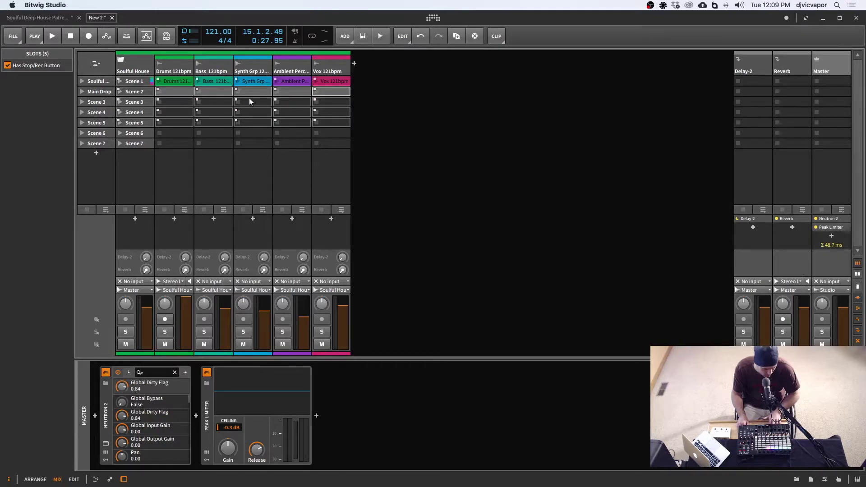
# - Paste the cut clips at bar 1 of the arrangement, starting on the Drums track, and switch all tracks' playback to the Arranger
pyautogui.hotkey('alt', '1')
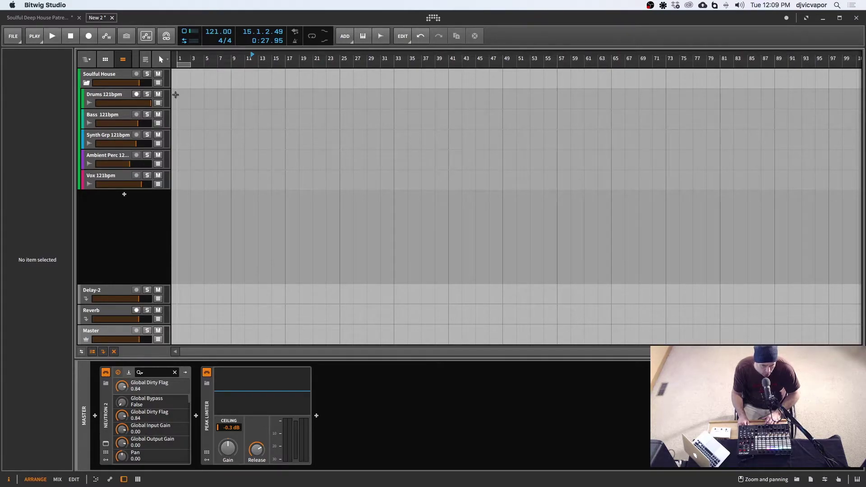
pyautogui.click(177, 95)
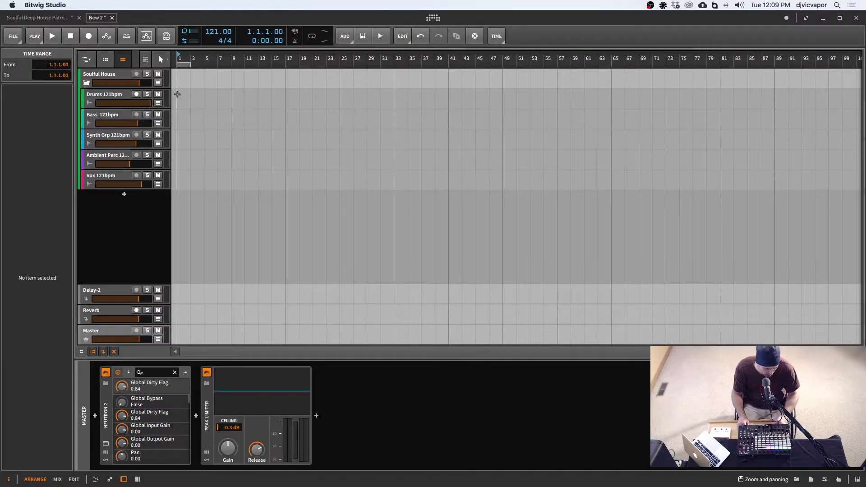
pyautogui.press('super+v')
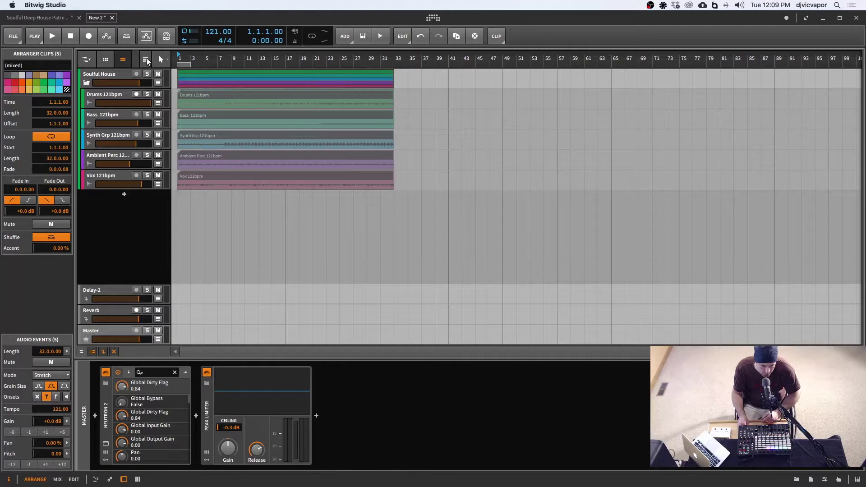
pyautogui.click(146, 60)
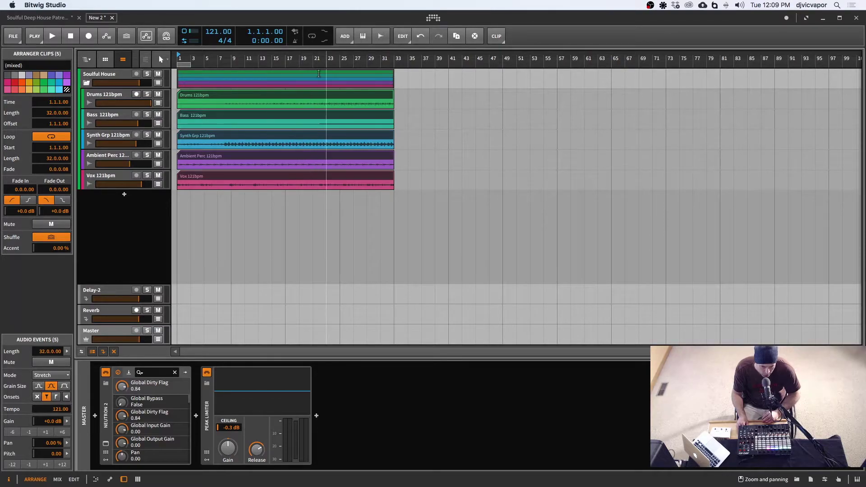
# - Find where the main drop starts in the arranged clips and place the play position at 22.1.1
pyautogui.moveTo(316, 58); pyautogui.dragTo(314, 117)
pyautogui.moveTo(255, 117); pyautogui.dragTo(255, 149)
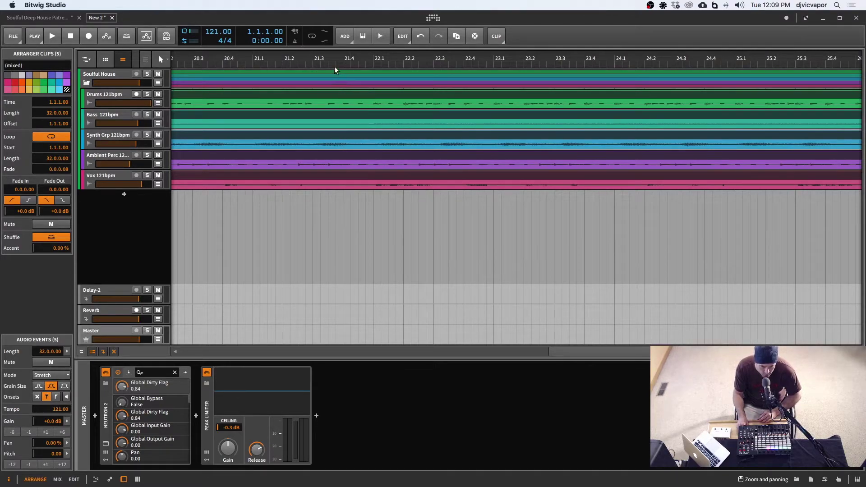
pyautogui.moveTo(335, 57); pyautogui.dragTo(344, 41)
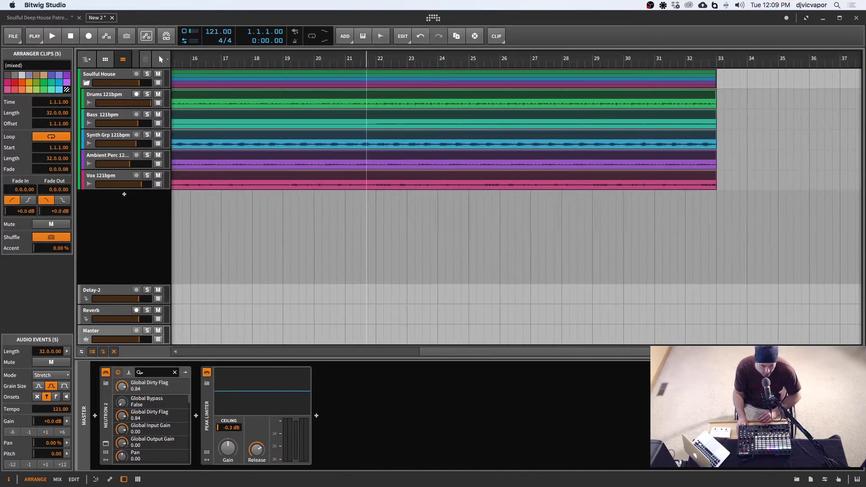
pyautogui.click(377, 123)
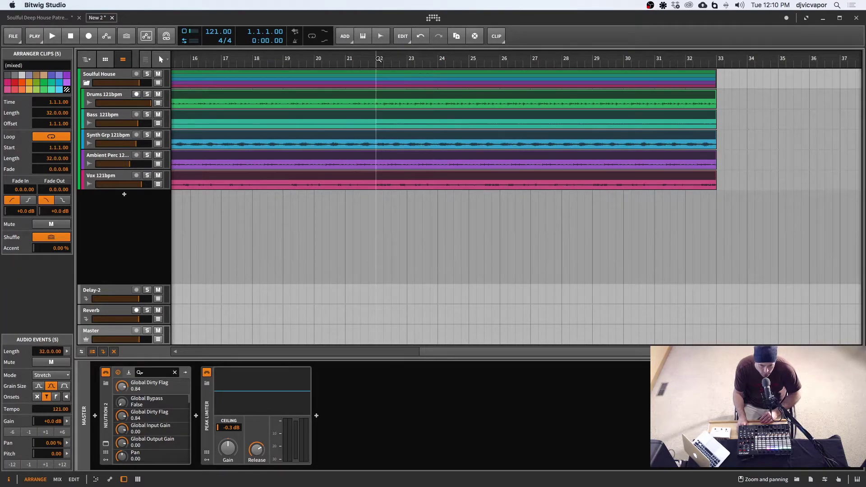
pyautogui.moveTo(379, 59); pyautogui.dragTo(350, 60)
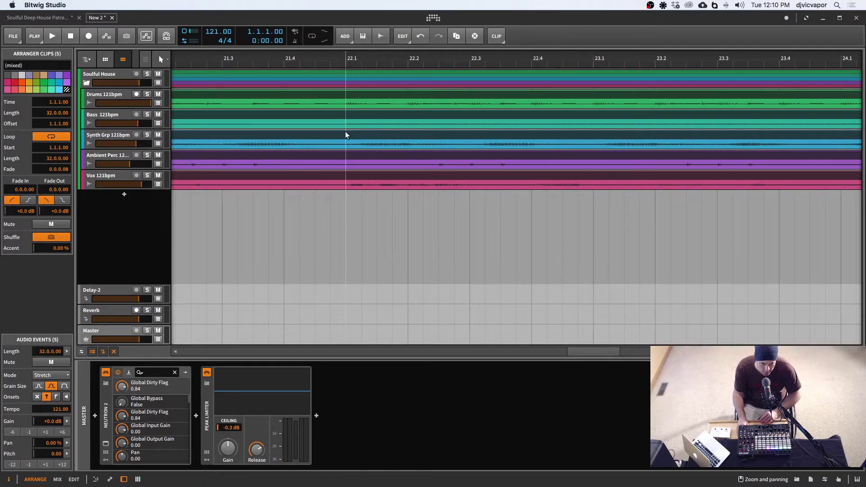
pyautogui.scroll(-2, 373, 76)
pyautogui.scroll(2, 351, 181)
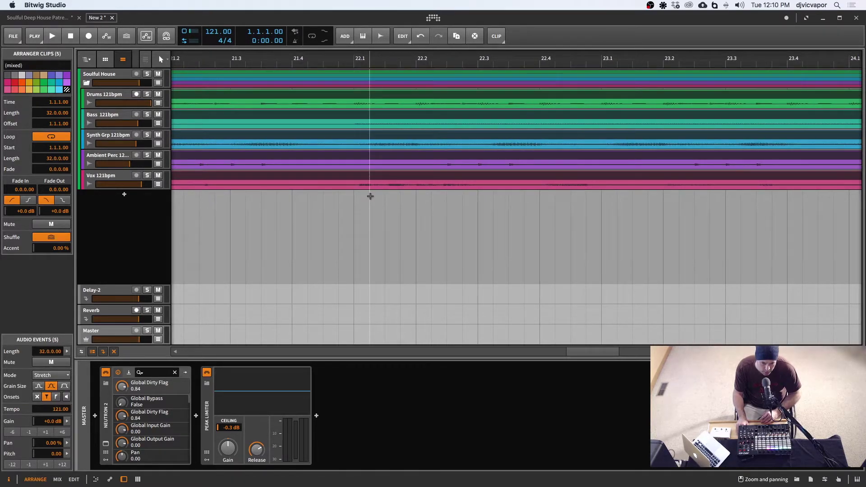
pyautogui.moveTo(369, 188); pyautogui.dragTo(373, 73)
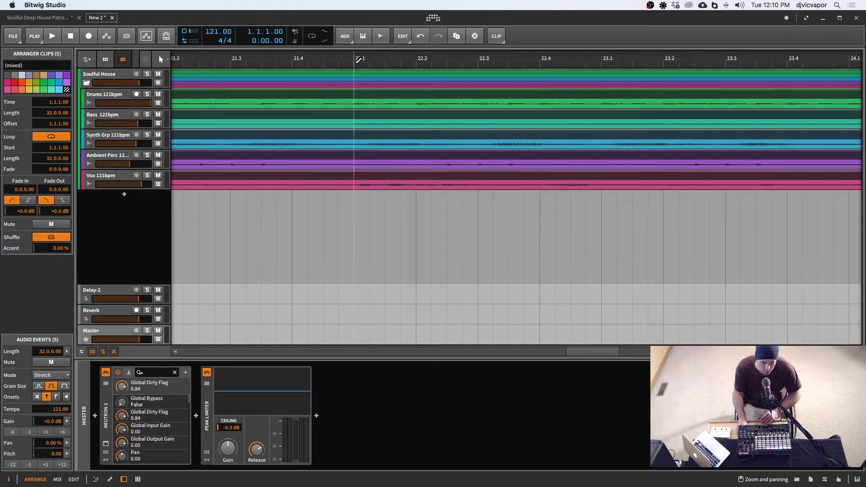
pyautogui.press('3')
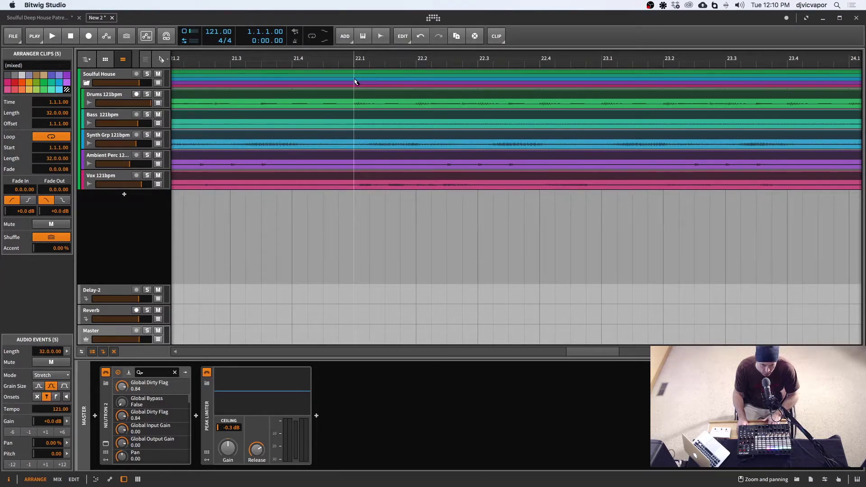
pyautogui.click(356, 62)
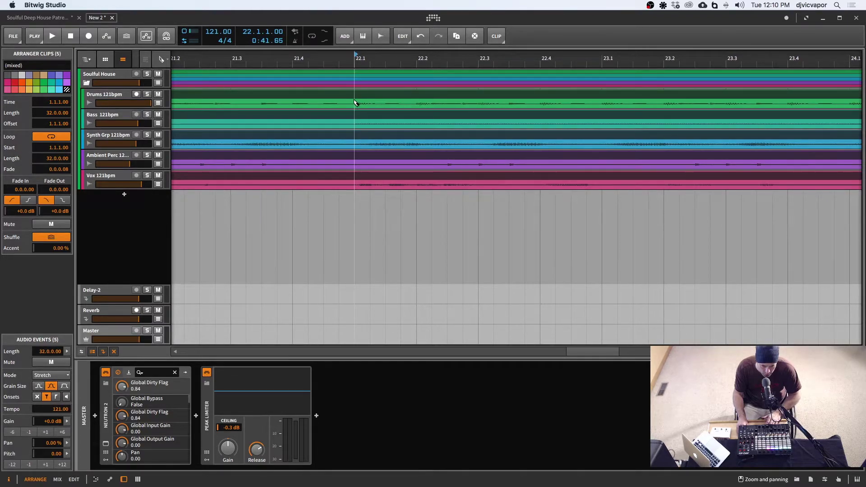
# - Split the clips on all five tracks, Drums through Vox, at 22.1.1
pyautogui.keyDown('alt'); pyautogui.click(356, 182); pyautogui.keyUp('alt')
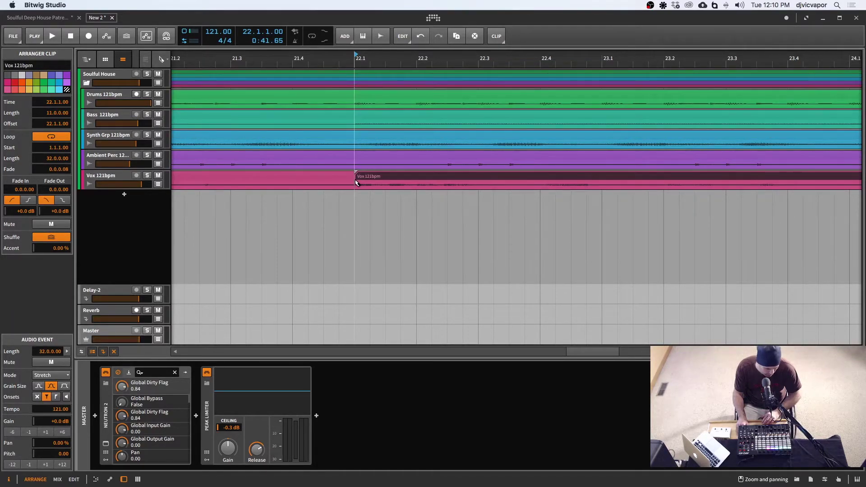
pyautogui.press('super+z')
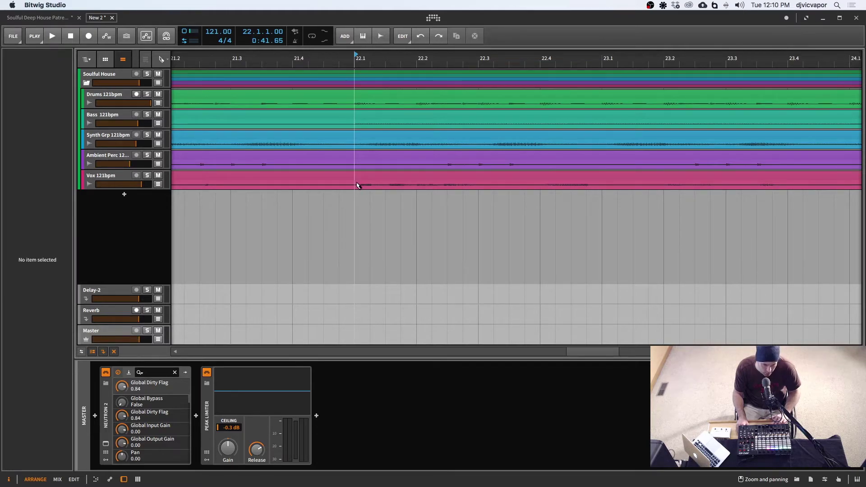
pyautogui.moveTo(367, 187); pyautogui.dragTo(368, 73)
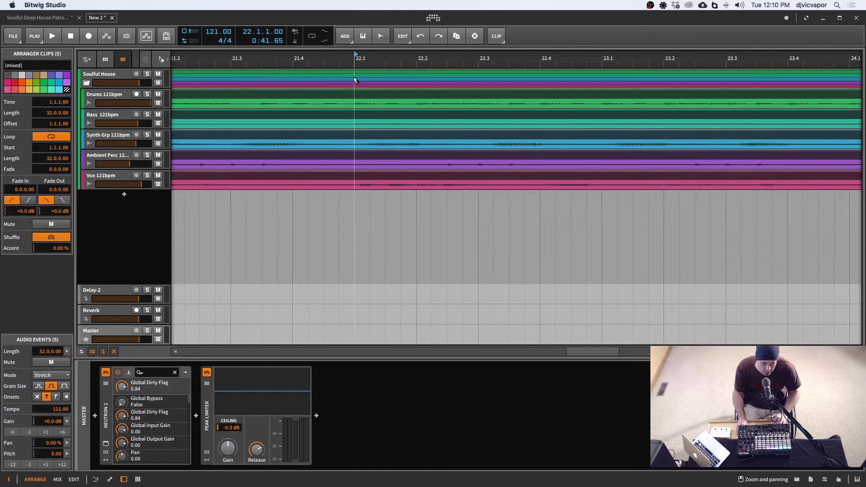
pyautogui.press('super+e')
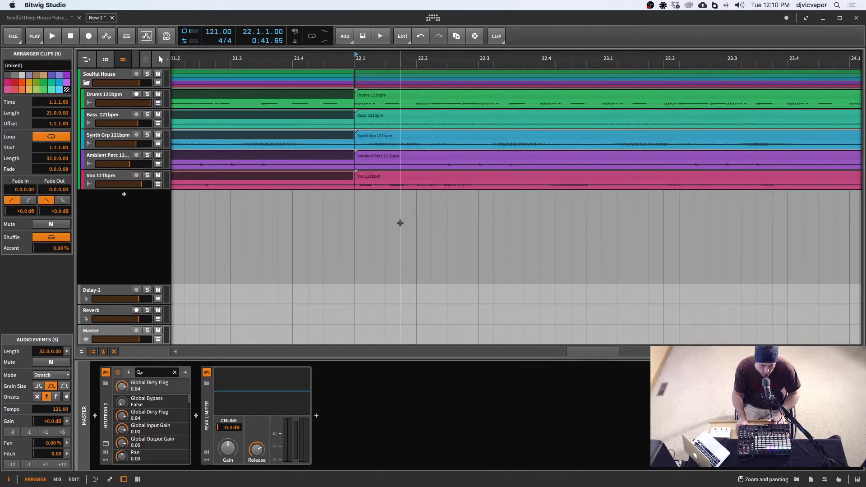
# - Cut the five clip sections that start at 22.1.1 out of the arrangement
pyautogui.moveTo(417, 199); pyautogui.dragTo(408, 68)
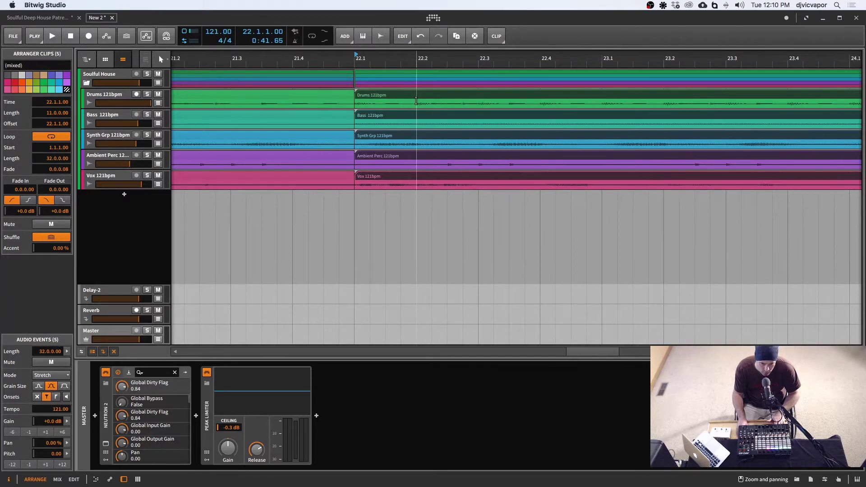
pyautogui.rightClick(417, 104)
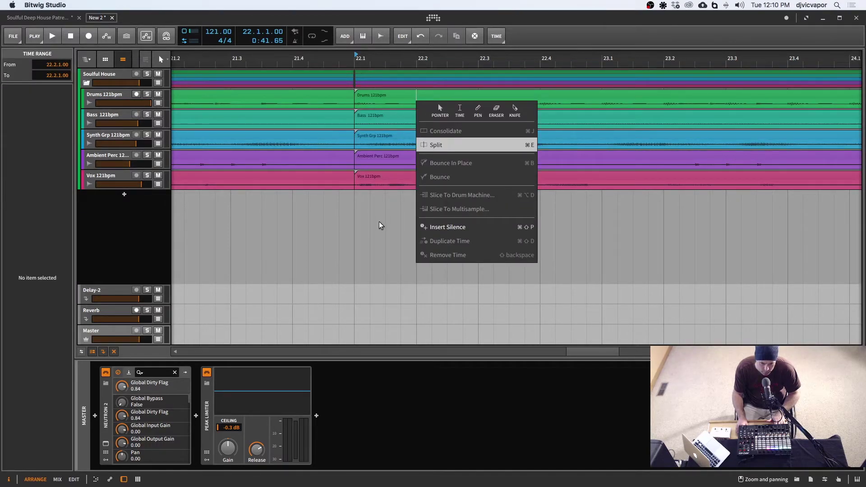
pyautogui.click(394, 212)
pyautogui.moveTo(396, 208); pyautogui.dragTo(402, 75)
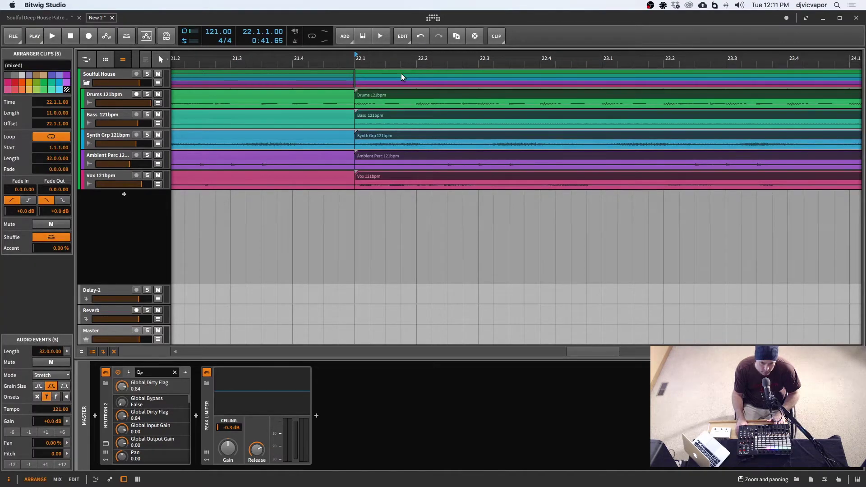
pyautogui.rightClick(402, 98)
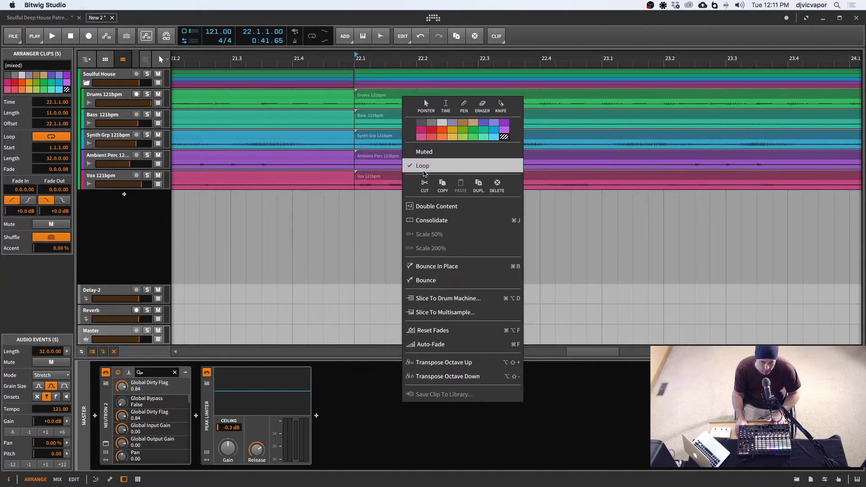
pyautogui.click(424, 184)
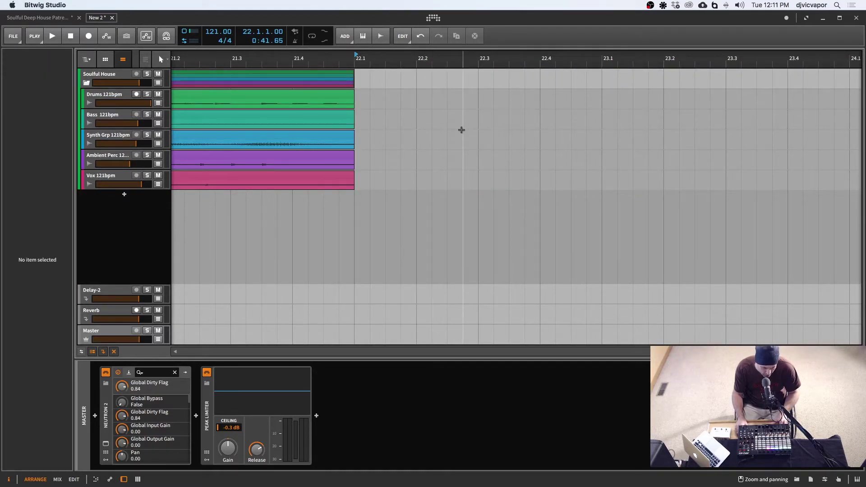
# - Paste the cut sections into the Main Drop scene, starting in the Drums slot, and stop playback after auditioning it
pyautogui.hotkey('alt', '2')
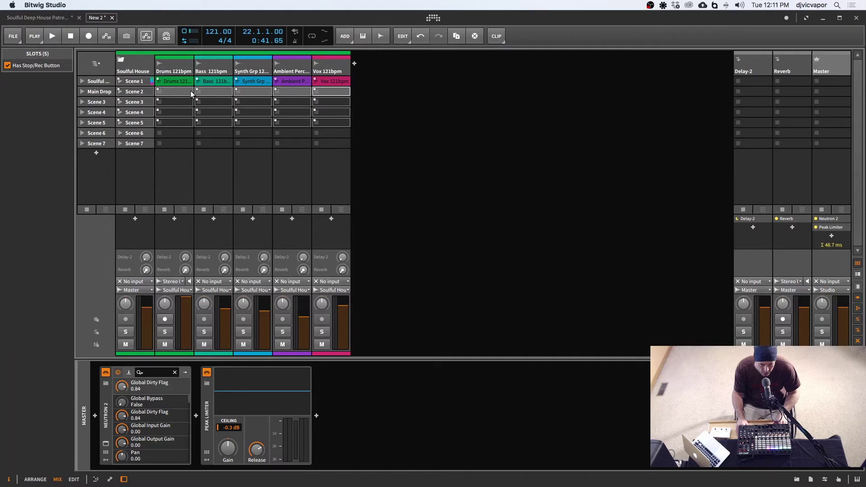
pyautogui.click(177, 93)
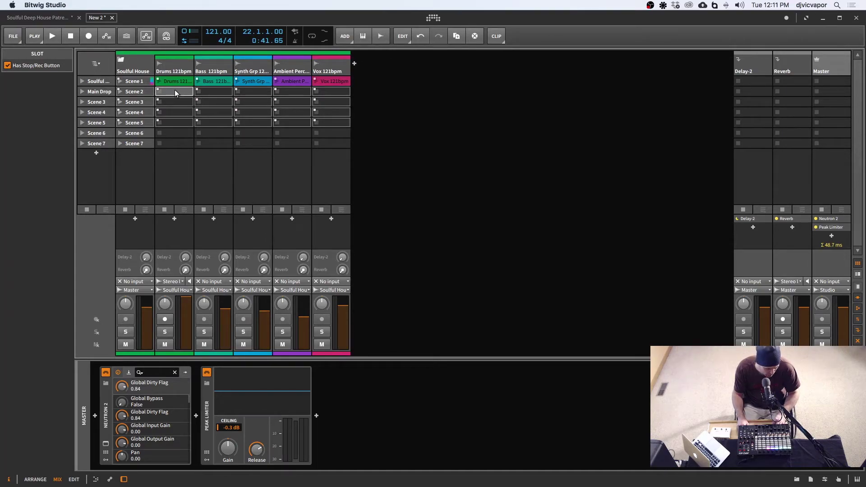
pyautogui.press('super+v')
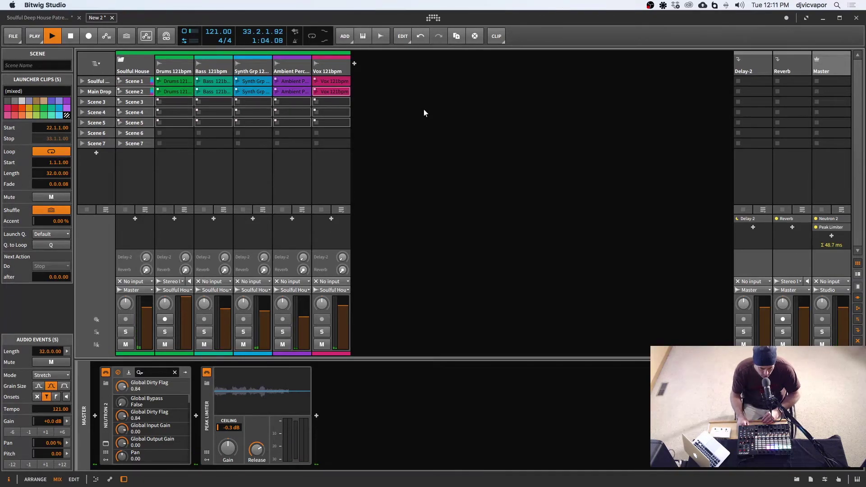
pyautogui.click(70, 37)
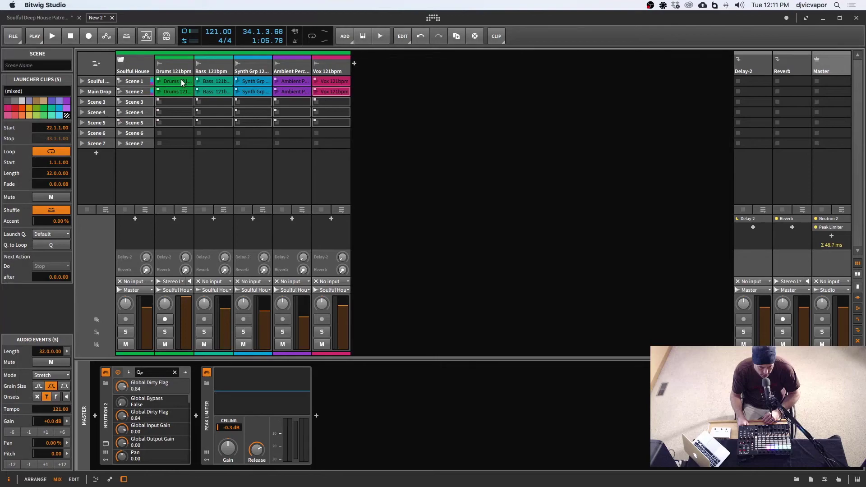